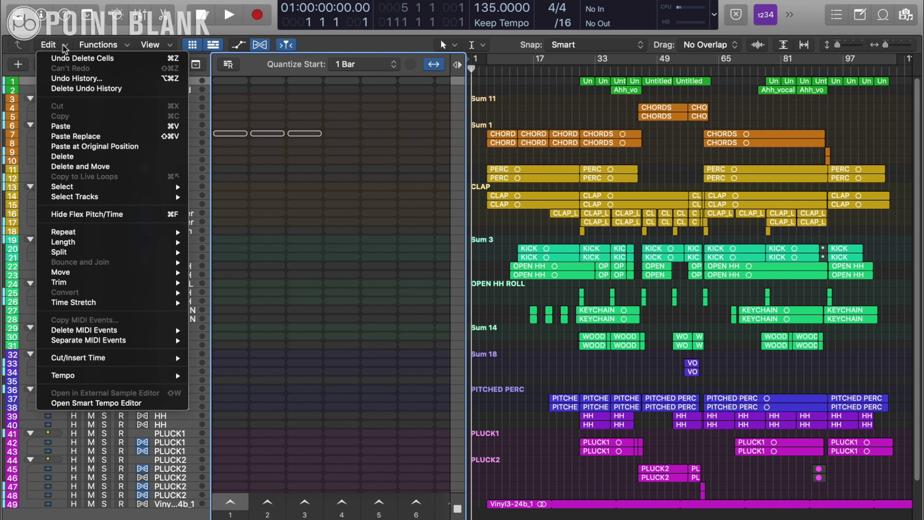
- Copy the first three CHORDS regions on track 7 to Live Loops as a region selection
left_click(62, 44)
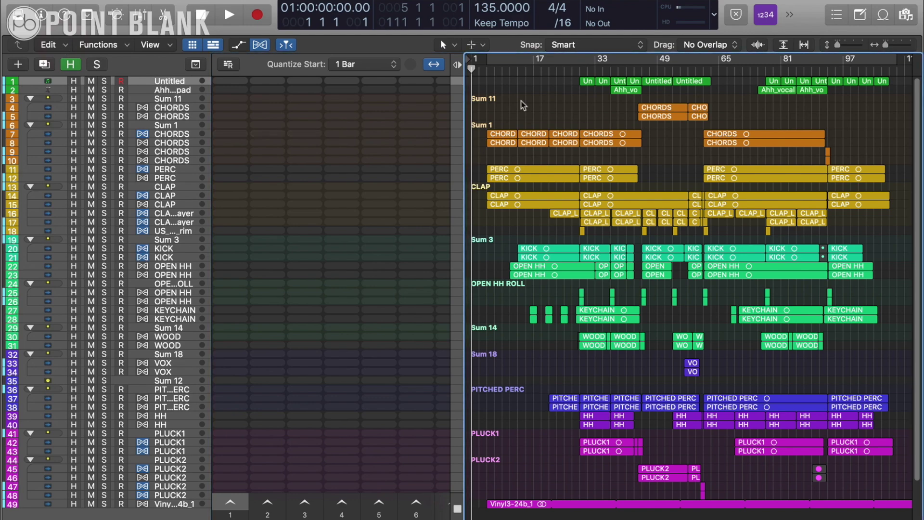
key("super+Down")
key("super+Down")
key("super+Down")
key("super+Down")
key("super+Down")
key("super+Down")
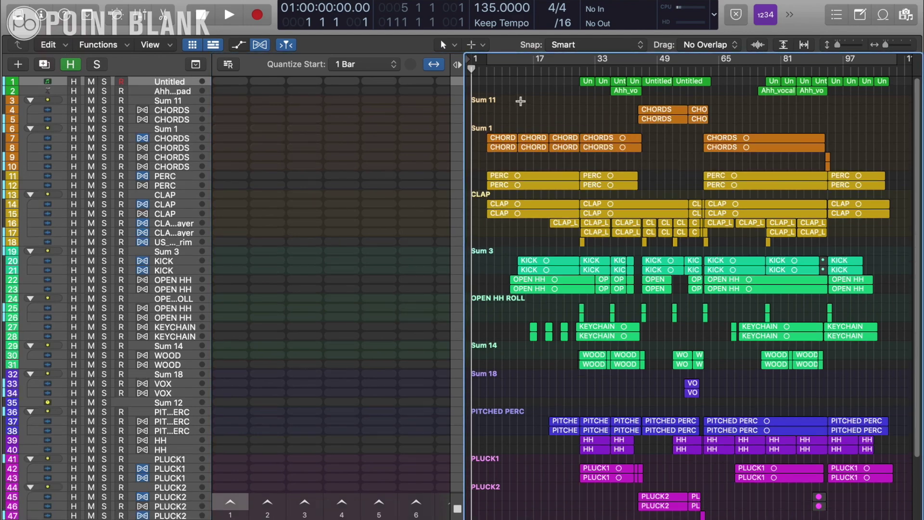
key("super+Down")
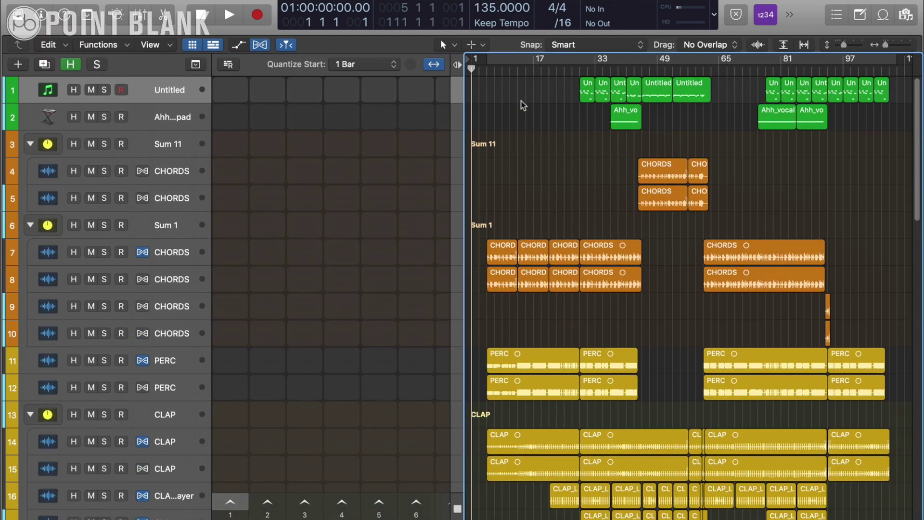
left_click_drag(500, 223, 570, 247)
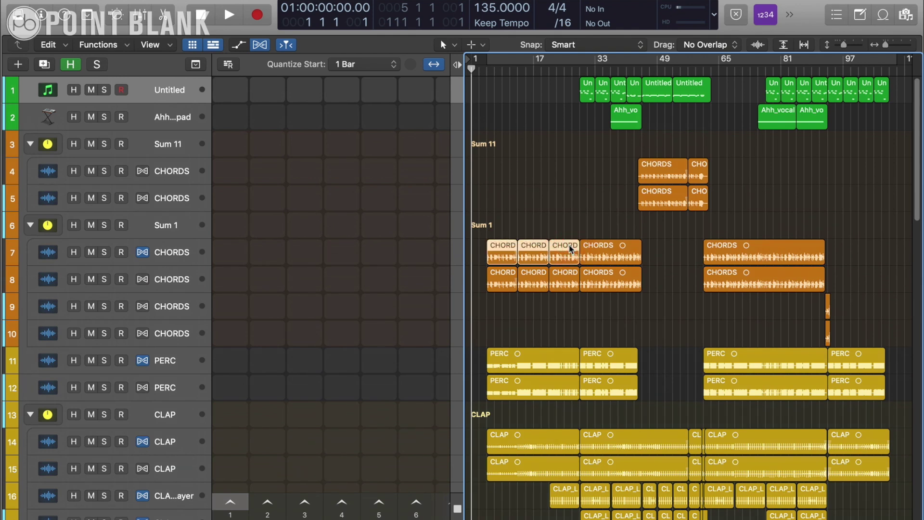
left_click(48, 44)
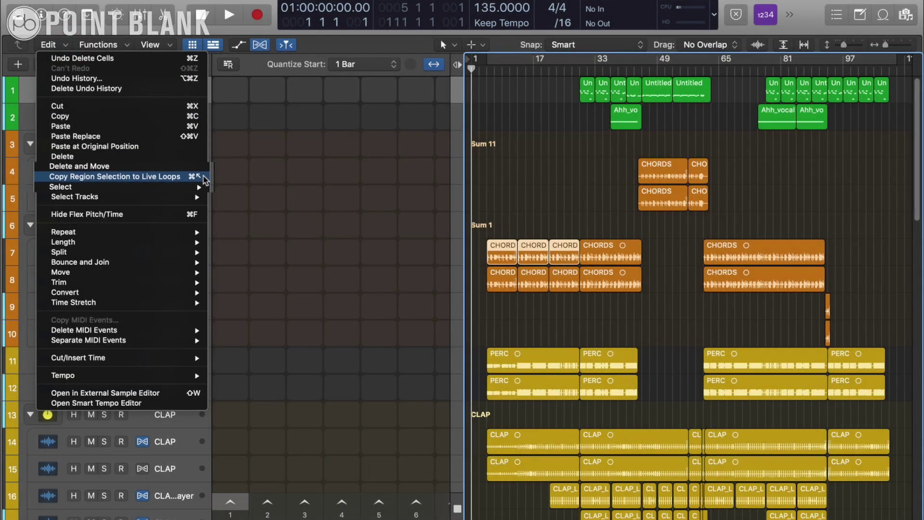
left_click(203, 175)
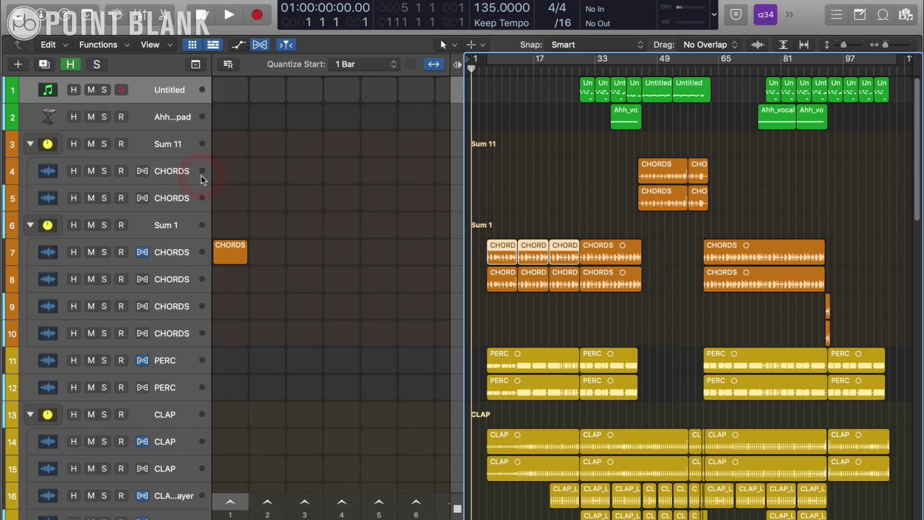
- Inspect the copied CHORDS cell in the audio editor, close the editor and delete the cell
left_click(242, 247)
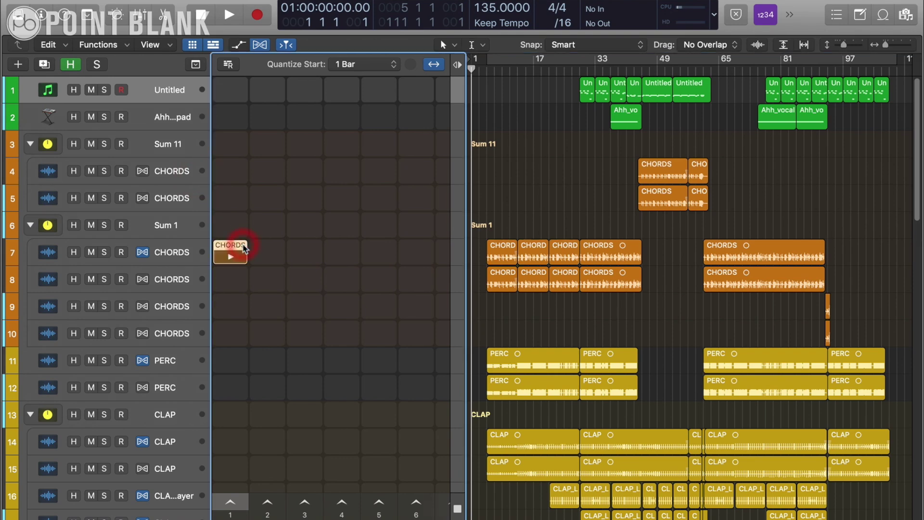
double_click(247, 247)
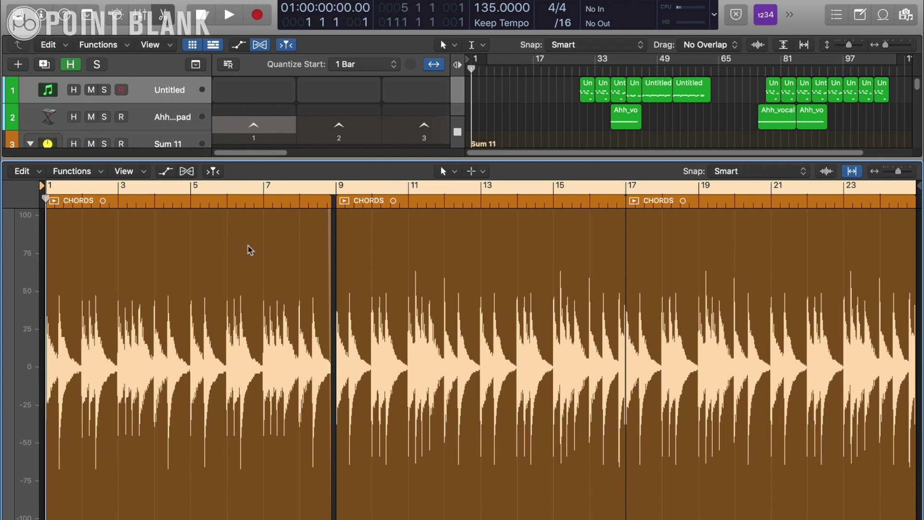
key("e")
key("Delete")
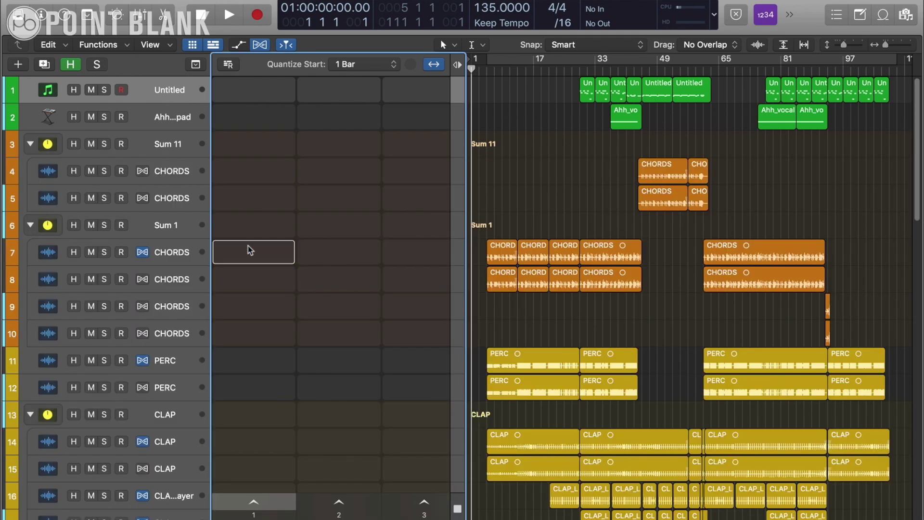
- Copy the first four CHORDS, three PERC and two CLAP regions on tracks 7, 11 and 14 to Live Loops
left_click_drag(502, 223, 583, 250)
left_click_drag(539, 323, 726, 368)
left_click_drag(570, 416, 604, 438)
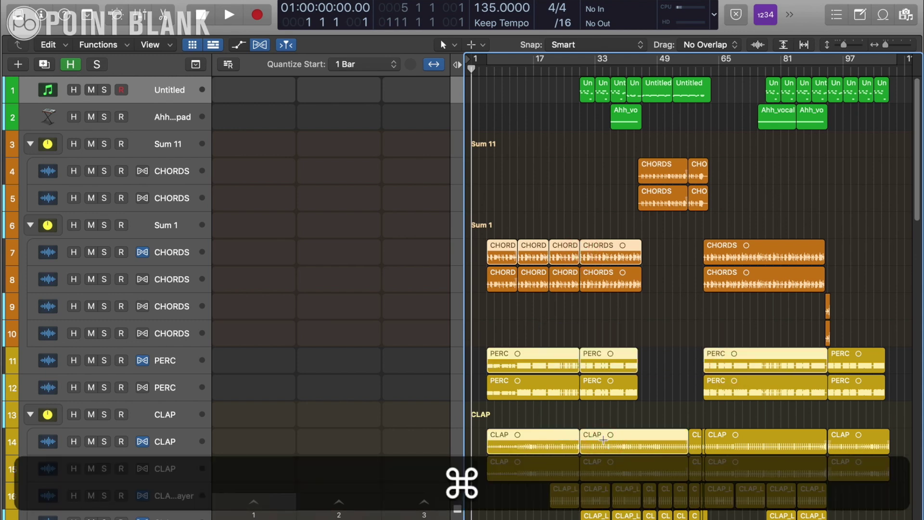
key("super+Home")
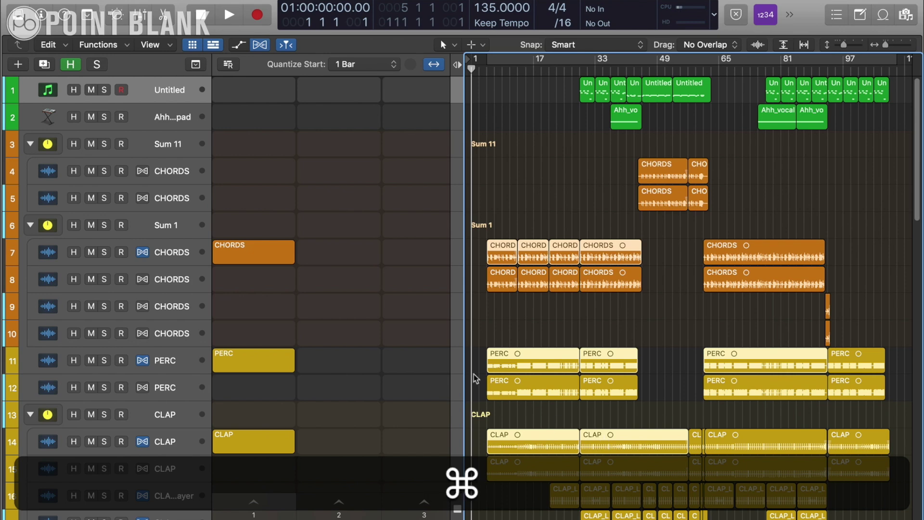
- Inspect the copied PERC and CLAP cells in the audio editor, then close the editor
left_click(300, 277)
double_click(289, 354)
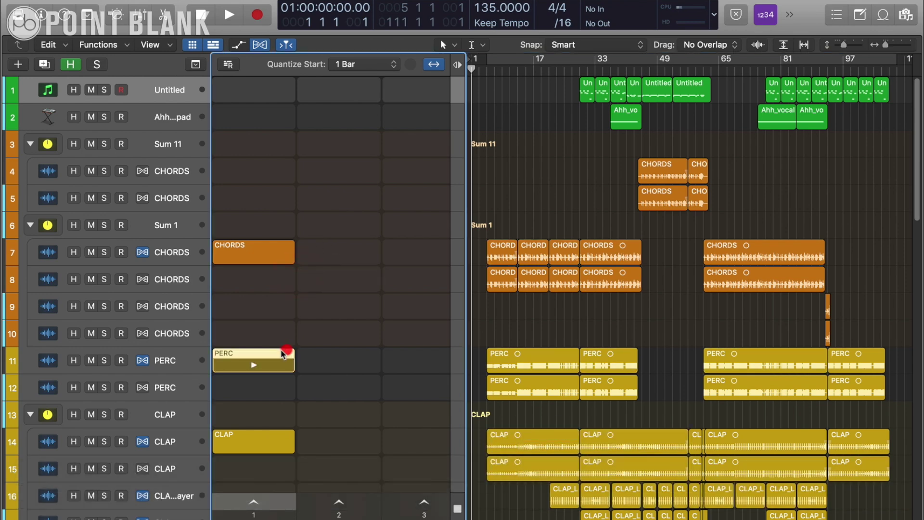
key("e")
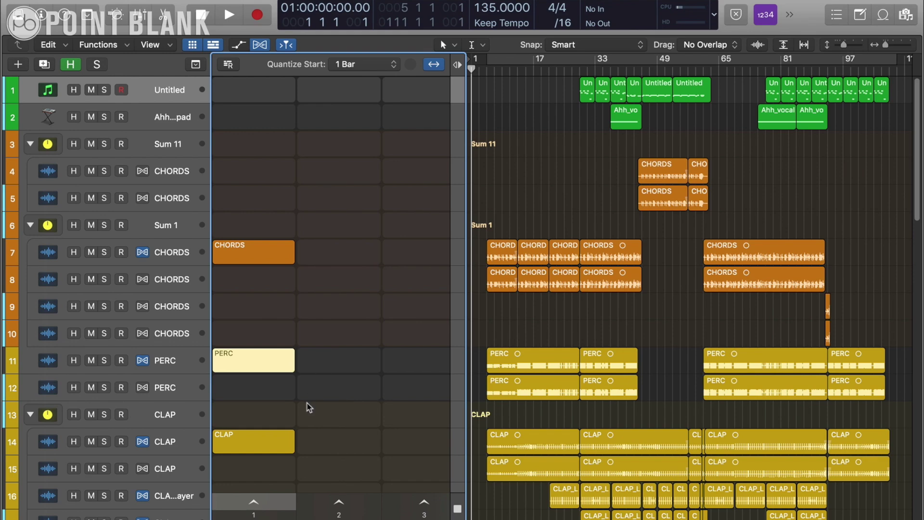
double_click(288, 437)
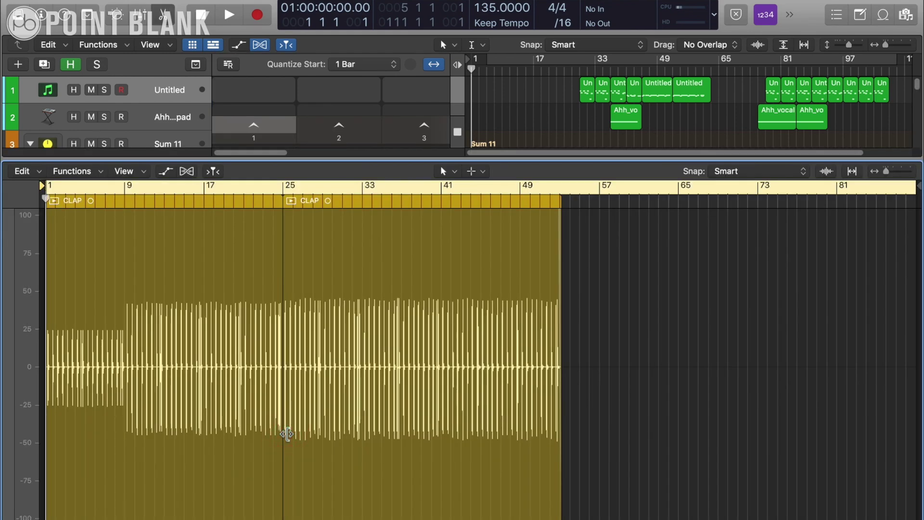
key("e")
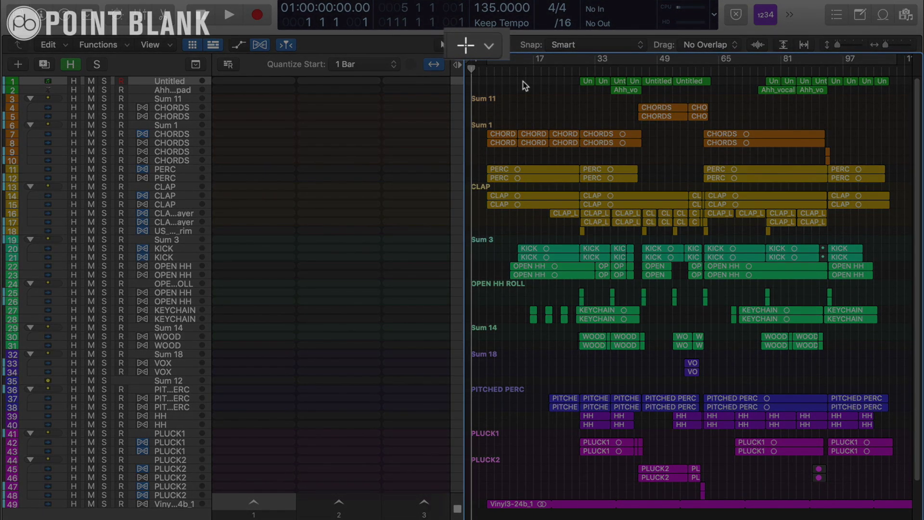
- Make a marquee selection from bar 29 to bar 45 across all tracks and copy it to Live Loops
key("super")
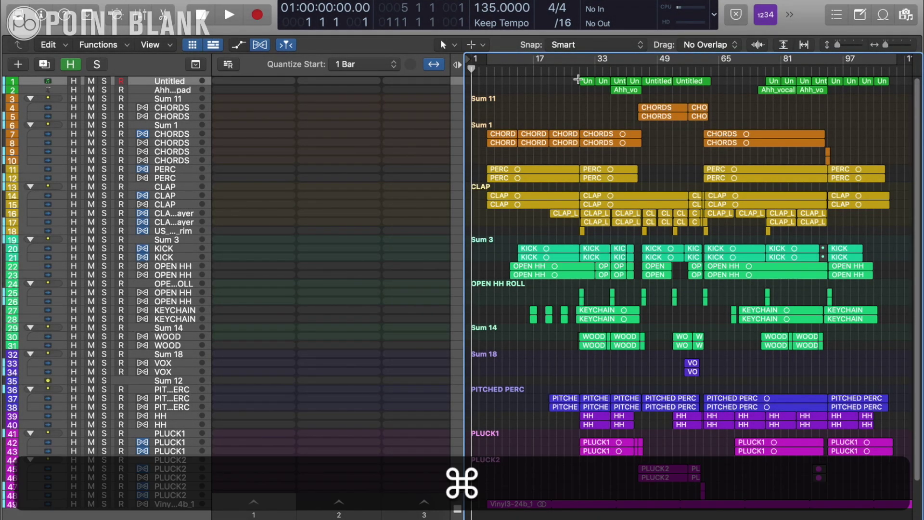
left_click_drag(579, 77, 641, 508)
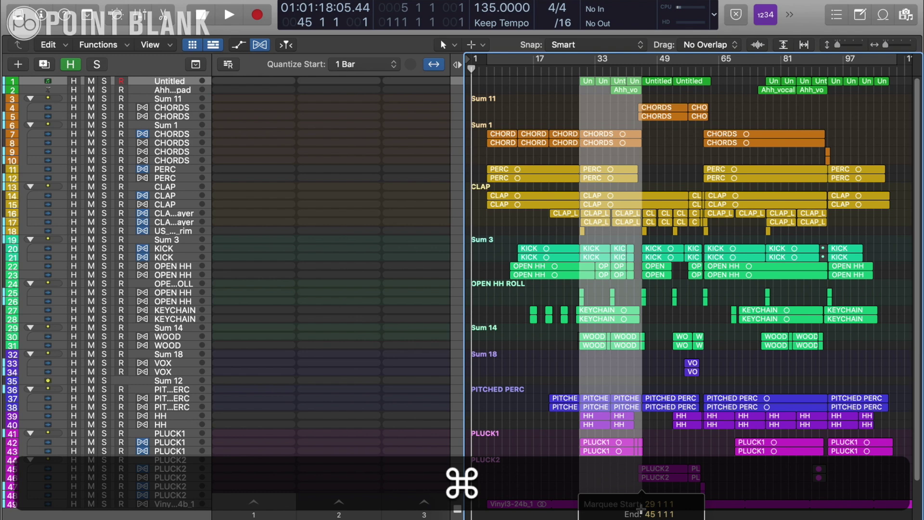
left_click_drag(642, 508, 642, 508)
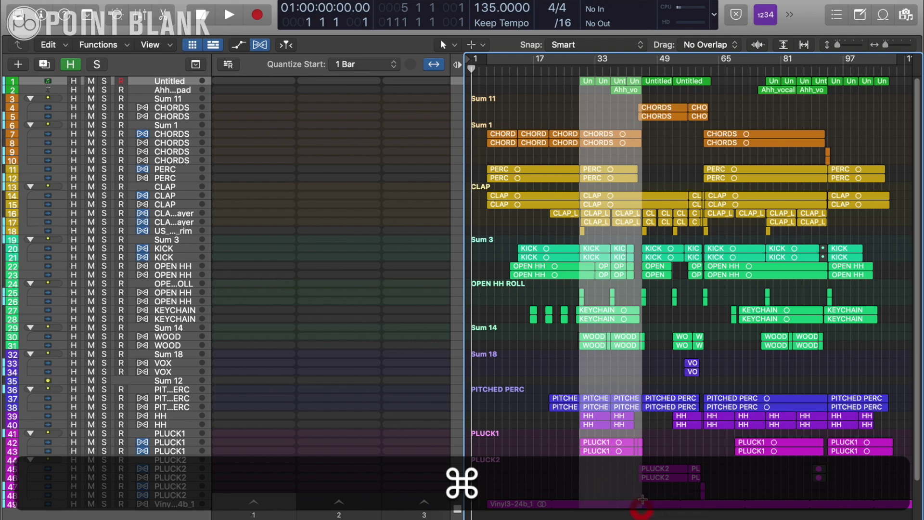
left_click(66, 45)
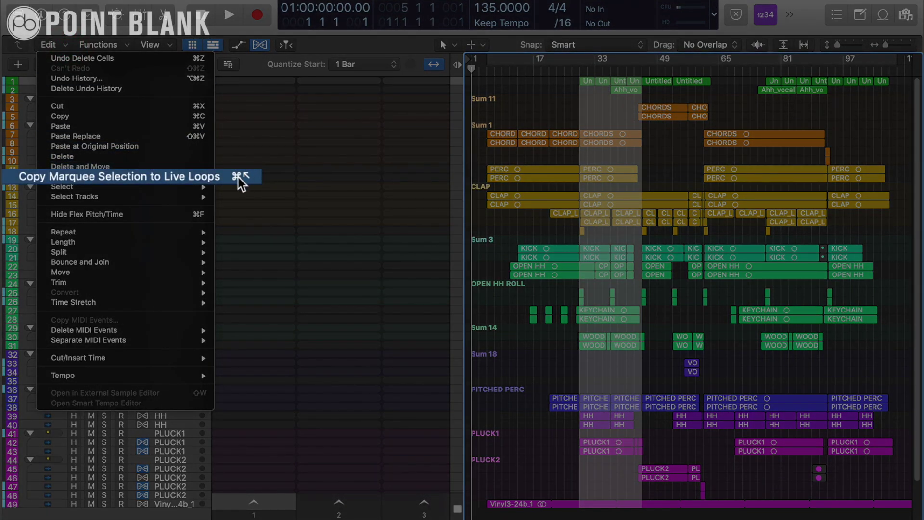
left_click(233, 179)
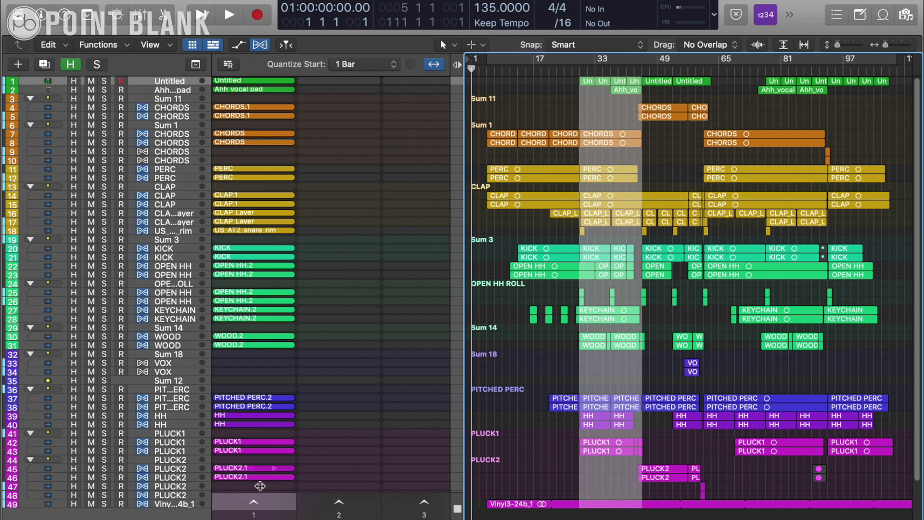
- Play scene 1 of the Live Loops grid, then stop its cells and the playback
left_click(252, 503)
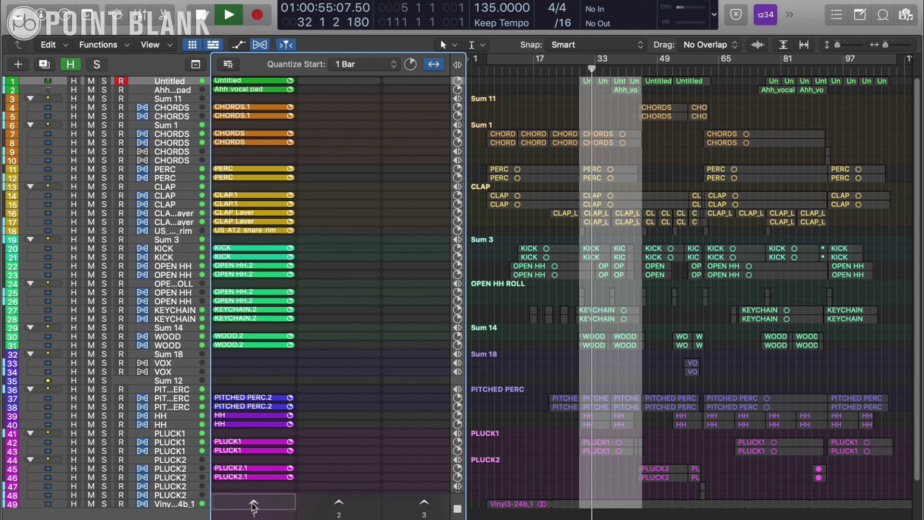
key("super+Return")
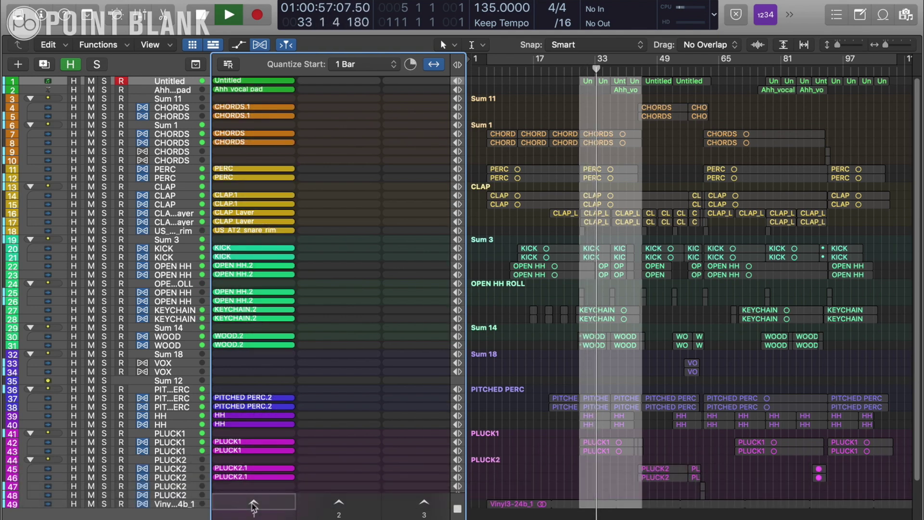
key("space")
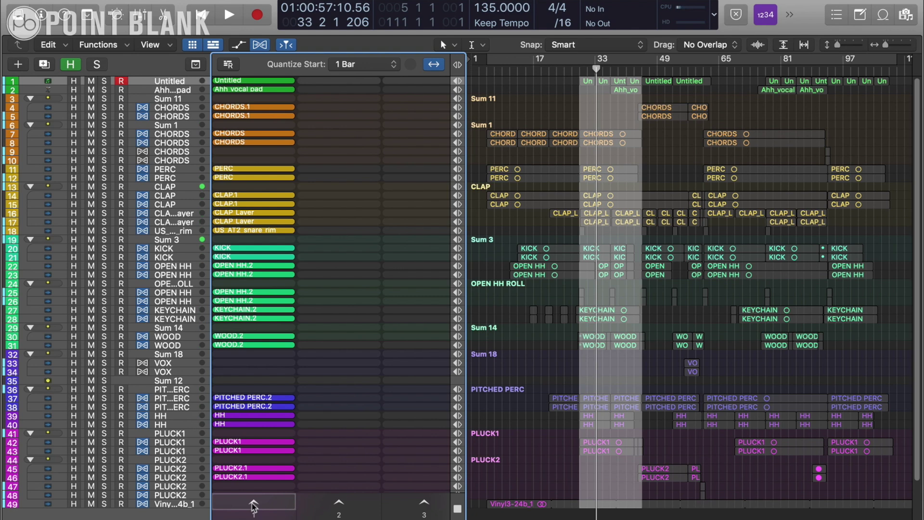
left_click(254, 505)
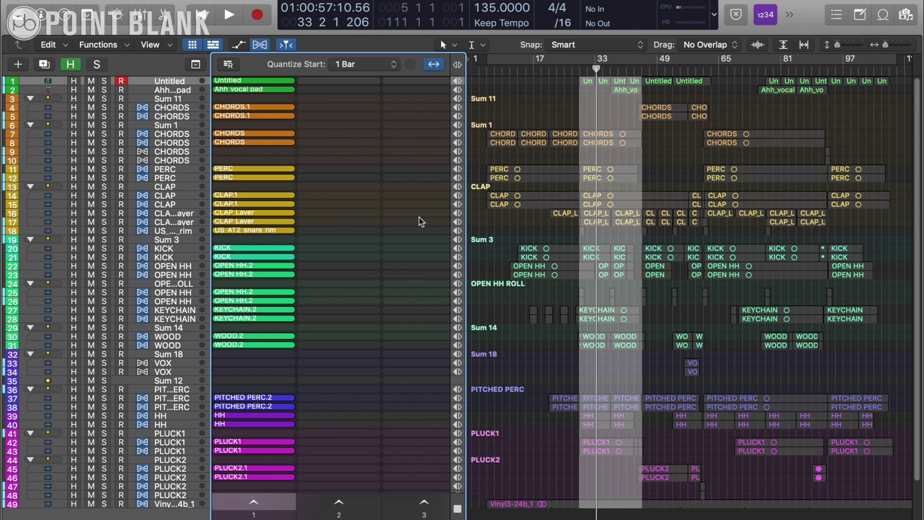
- Set the cycle range from bar 17 to bar 29 and copy the cycle to Live Loops
left_click(534, 112)
left_click(534, 60)
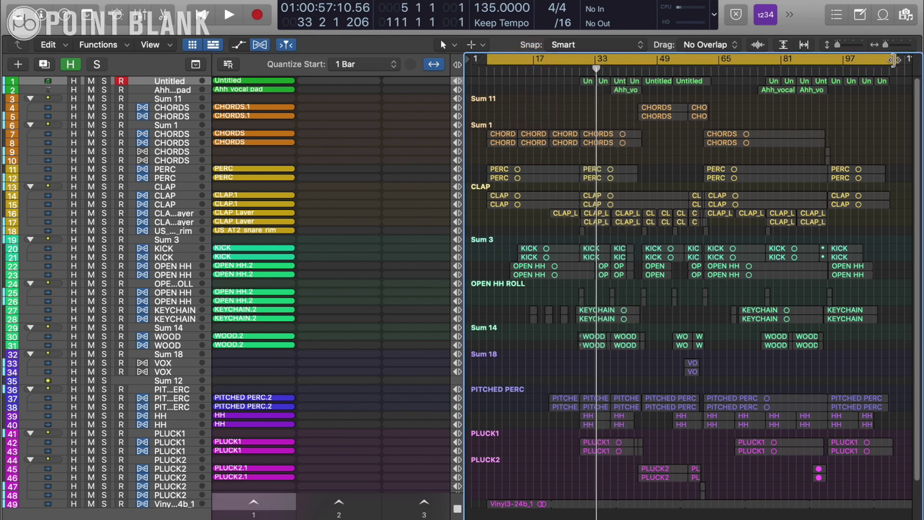
left_click_drag(896, 60, 594, 71)
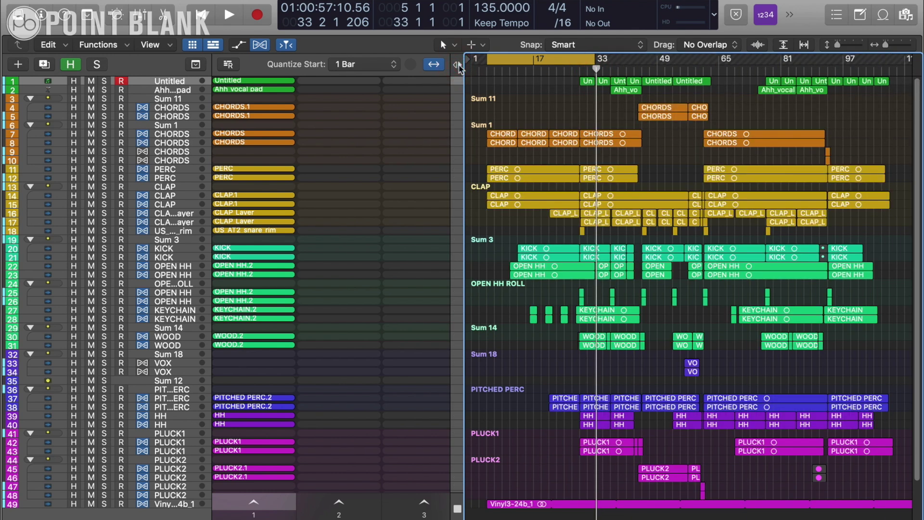
left_click_drag(487, 59, 534, 60)
left_click_drag(590, 59, 577, 60)
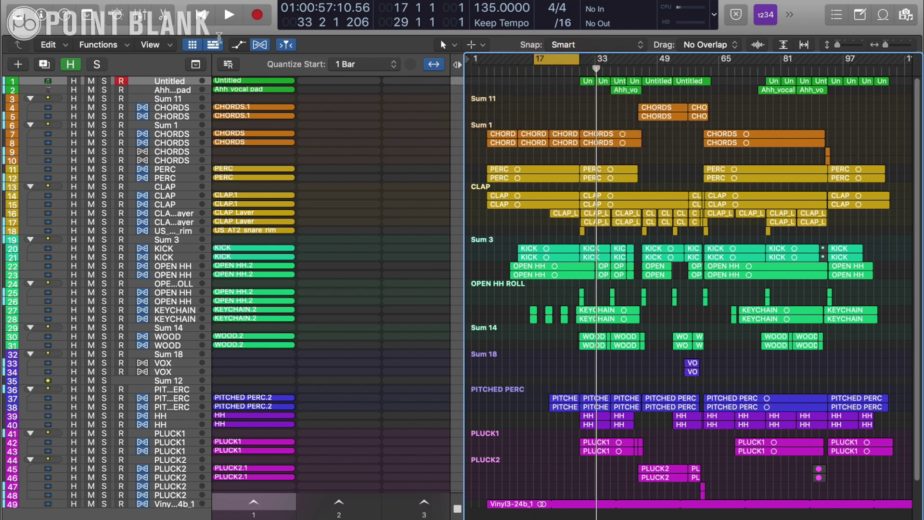
left_click(62, 44)
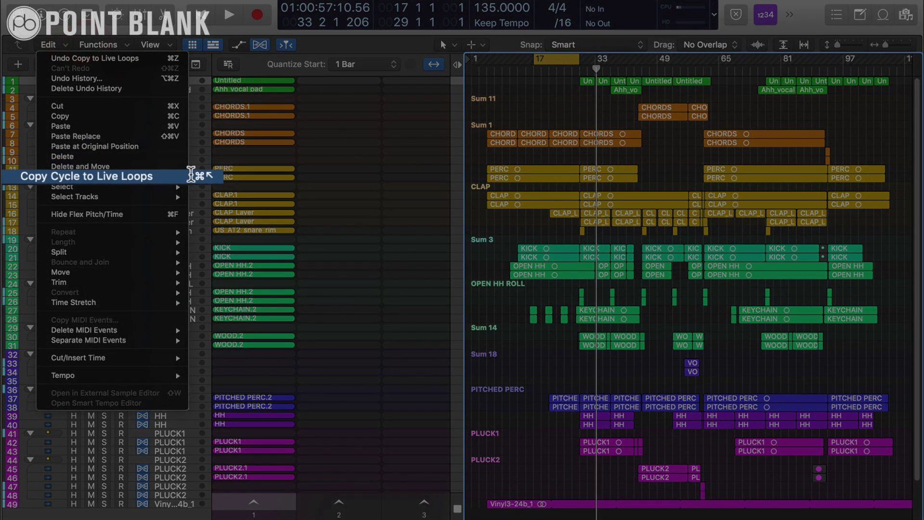
left_click(184, 176)
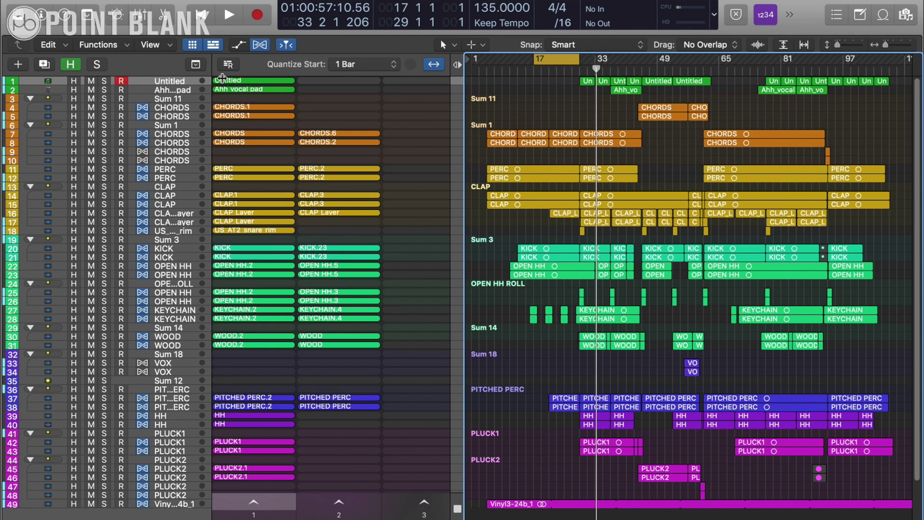
- Show the global tracks and create Marker 1 at the playhead and Marker 2 at about bar 55
left_click(196, 65)
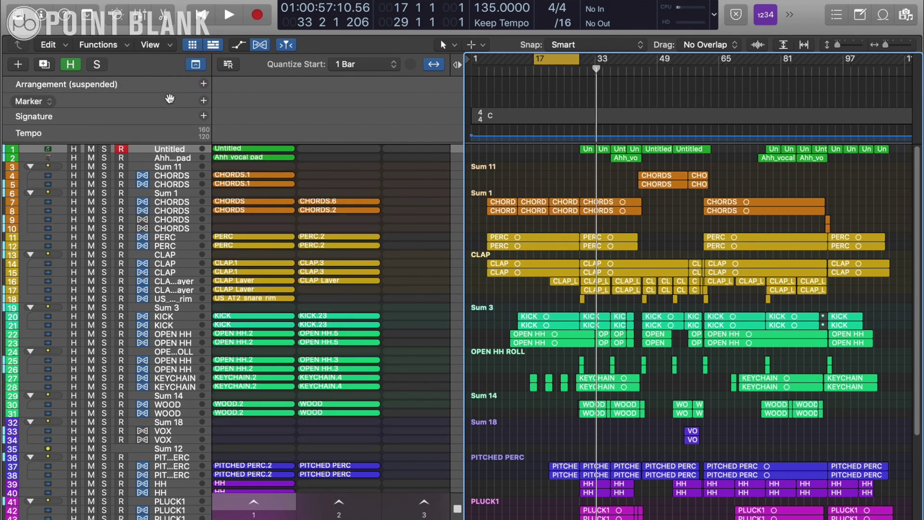
left_click(203, 100)
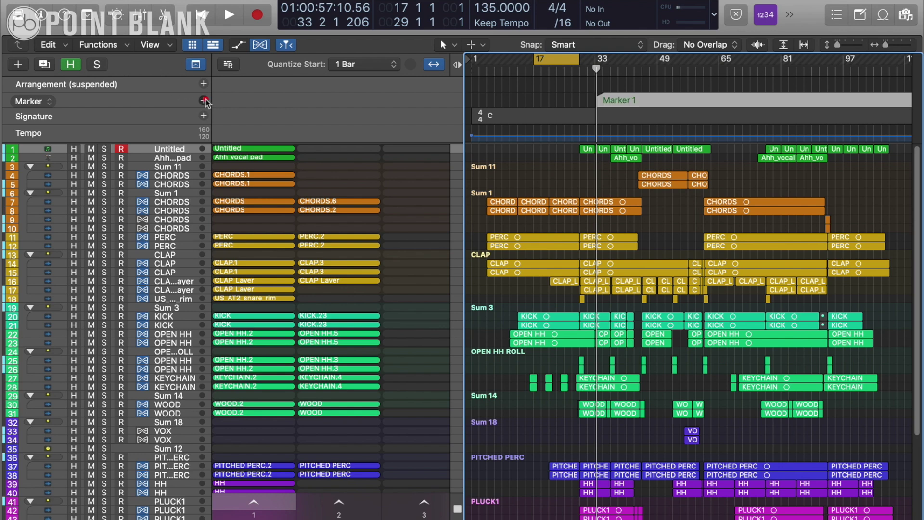
key("t")
key("i")
left_click(657, 100)
key("t")
key("t")
left_click_drag(660, 102, 684, 100)
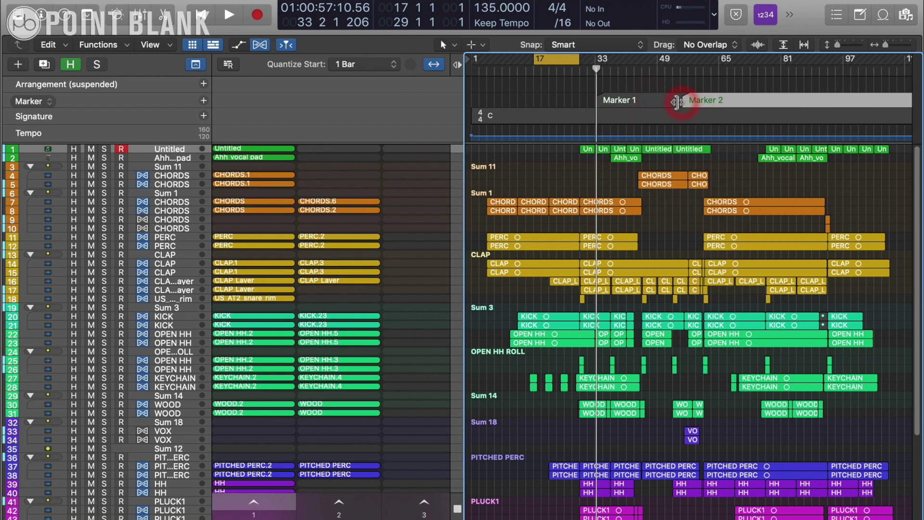
- Place Marker 1 from bar 49 to about bar 65 and Marker 2 at about bar 77, and turn off the cycle range
left_click(658, 102)
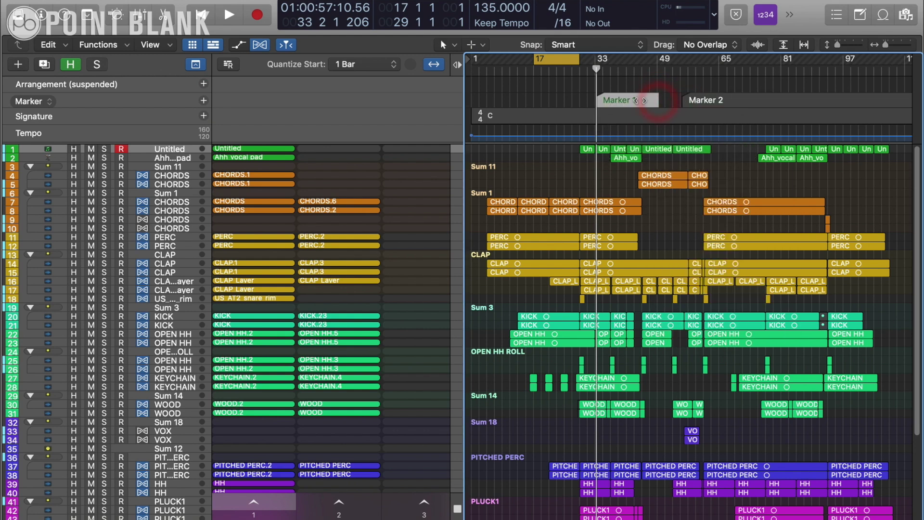
left_click_drag(685, 100, 764, 99)
left_click_drag(635, 100, 694, 100)
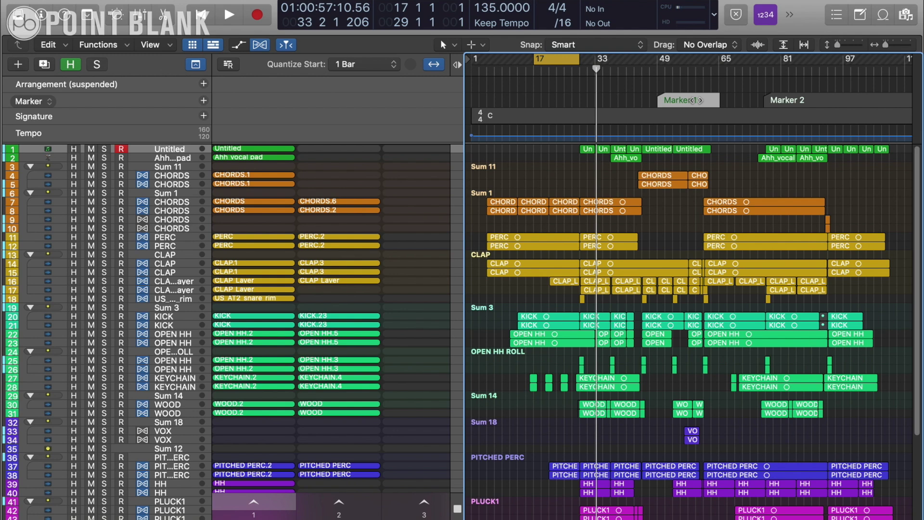
left_click(570, 64)
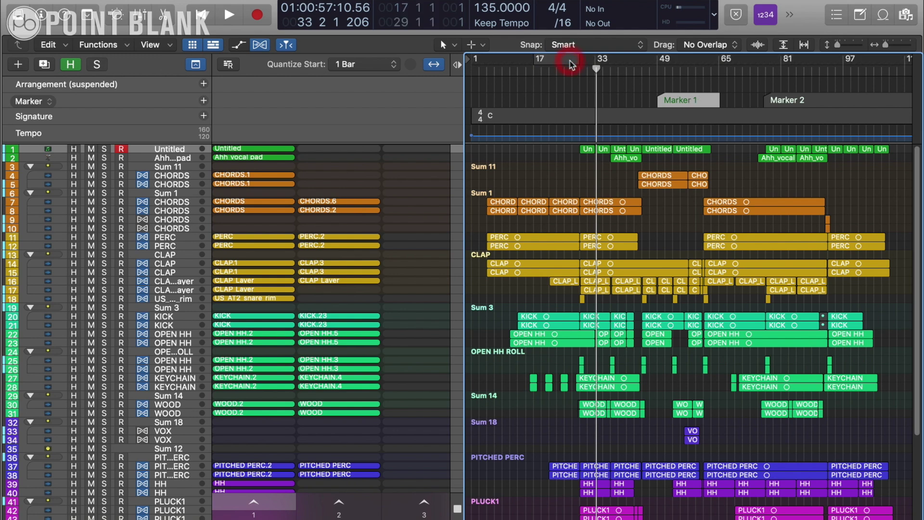
- Copy Marker 1's section from the Tracks area to Live Loops and hide the global tracks to review the grid
left_click(67, 45)
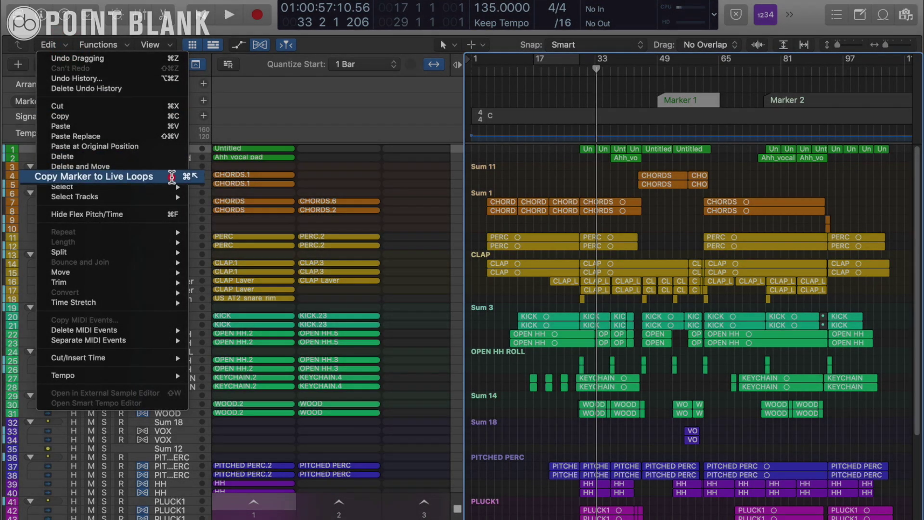
left_click(161, 176)
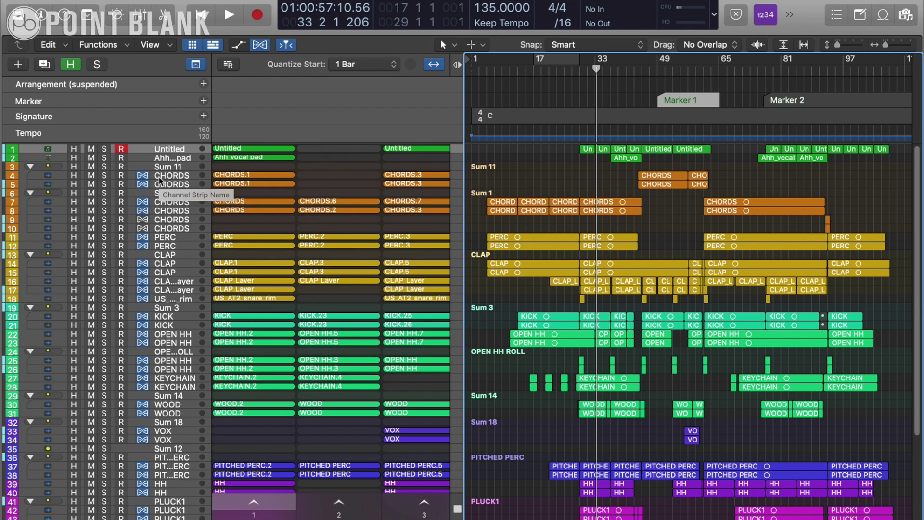
left_click(195, 64)
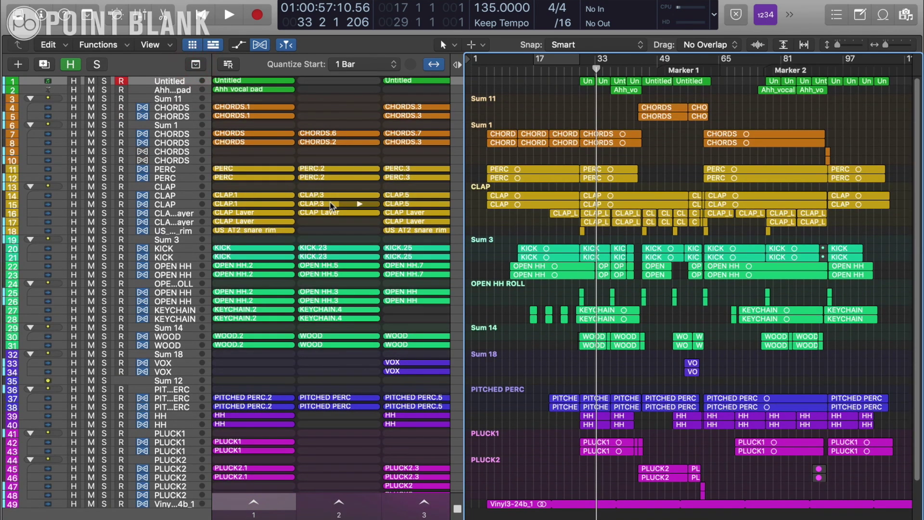
scroll(330, 206, "down", 3)
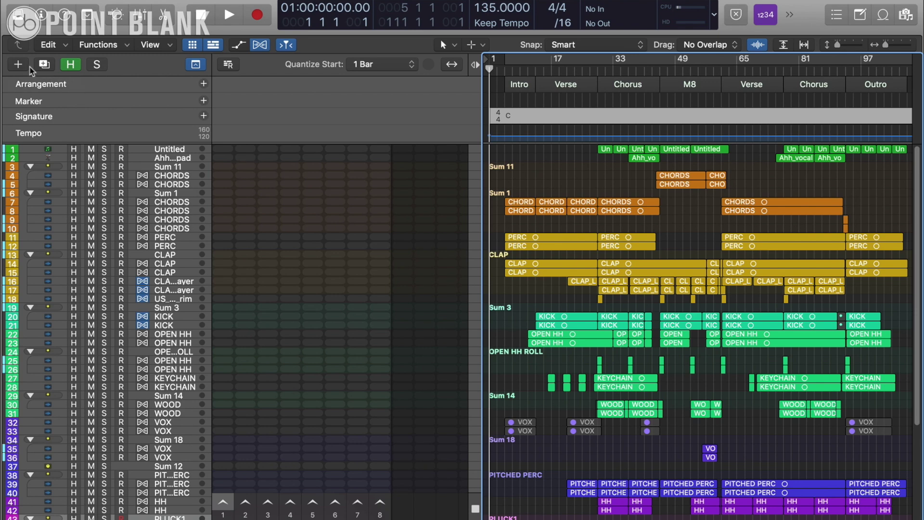
- Copy the song with the Intro, Verse, Chorus, M8 and Outro arrangement markers to Live Loops
left_click(57, 43)
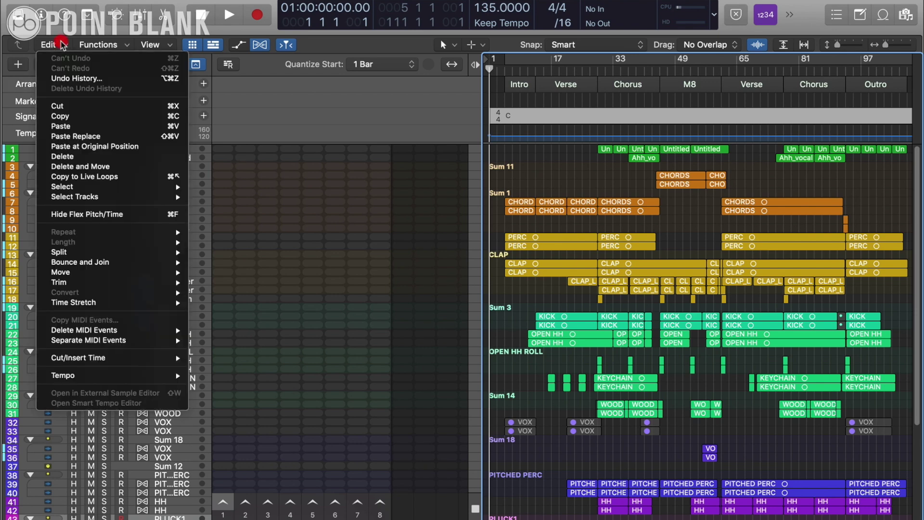
left_click(143, 177)
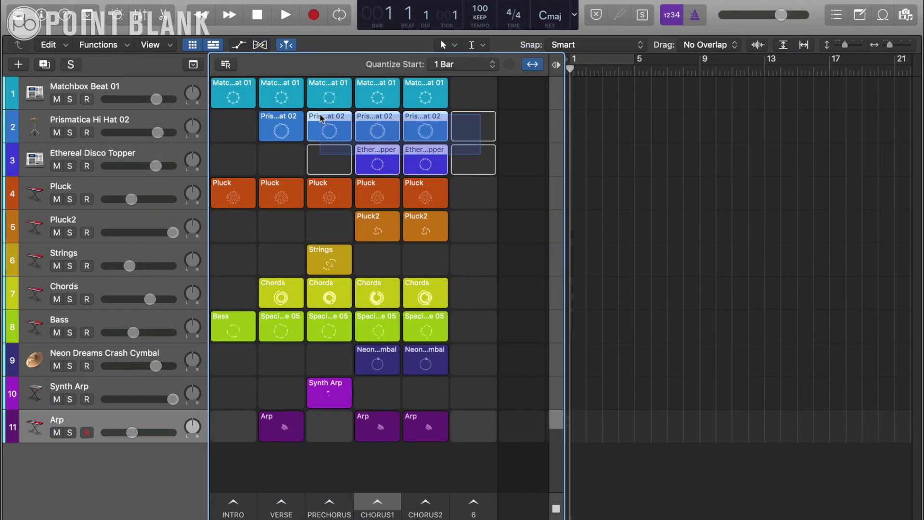
- Copy the INTRO to CHORUS2 cells of tracks 1 to 3 into the Tracks area, starting at bar 1
left_click_drag(303, 79, 572, 95)
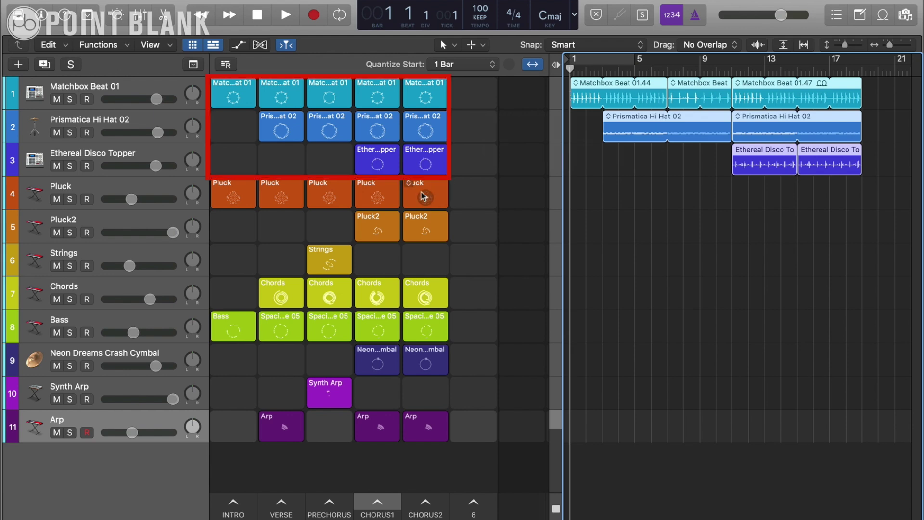
mouse_move(446, 171)
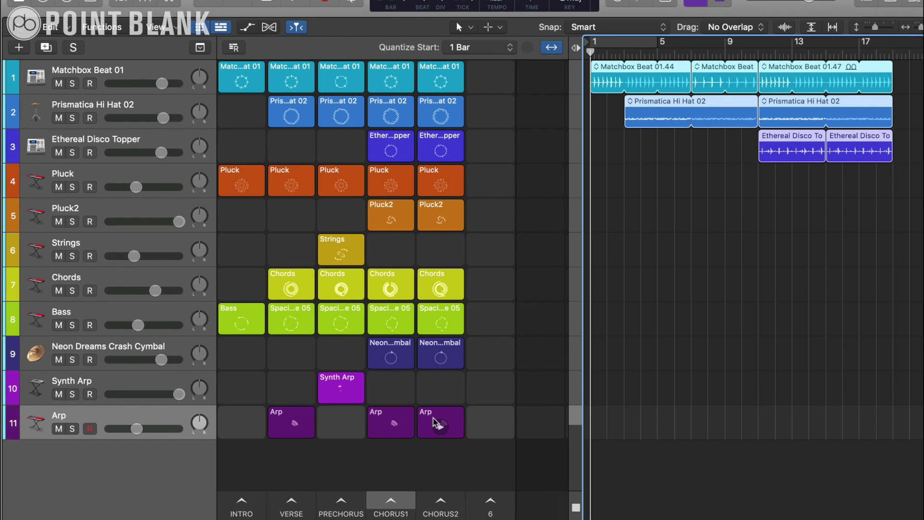
- Copy the CHORUS2 Arp cell to bar 1 below the last track in the Tracks area and check the new track's channel strip
left_click_drag(422, 426, 474, 424)
left_click_drag(669, 391, 728, 431)
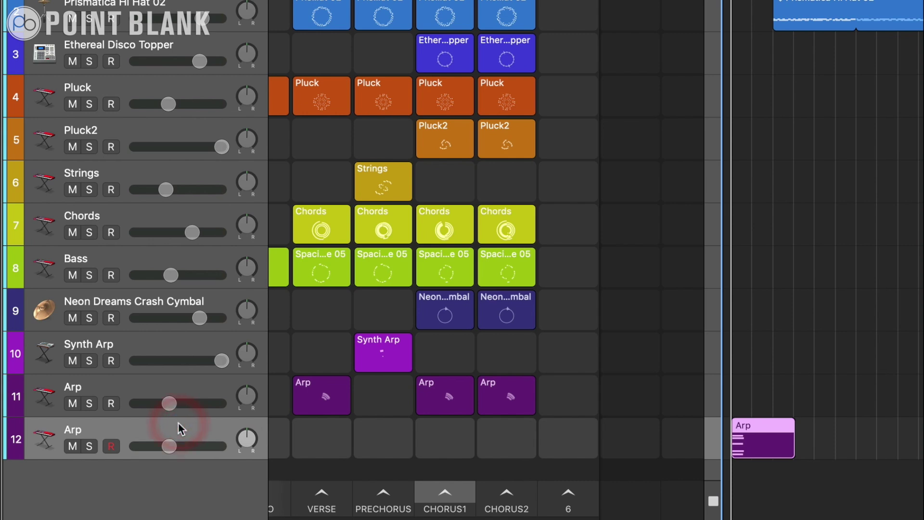
key("i")
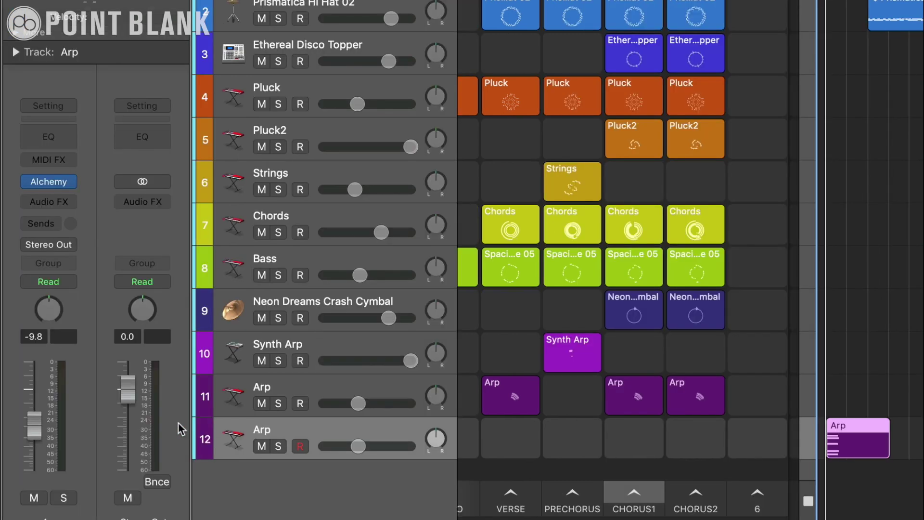
key("i")
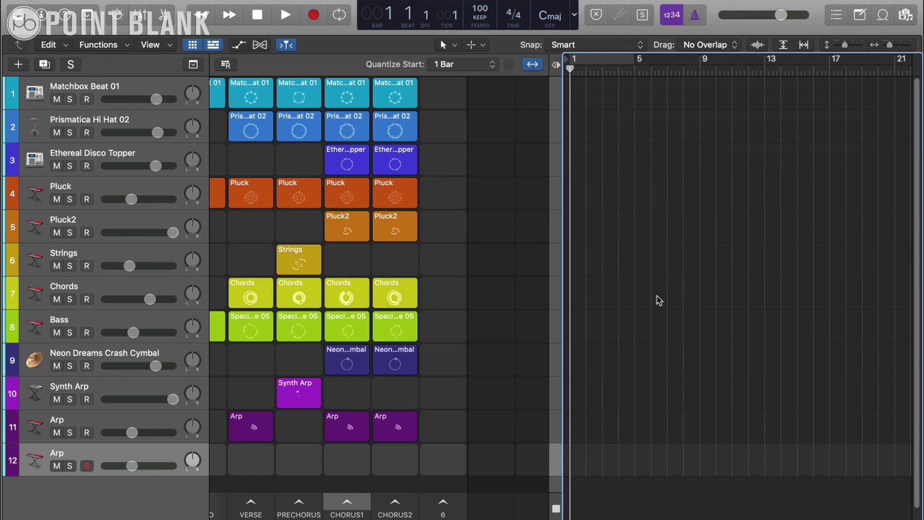
- Copy the CHORUS1 scene to the playhead at bar 5 in the Tracks area and zoom to fit its regions
left_click(636, 71)
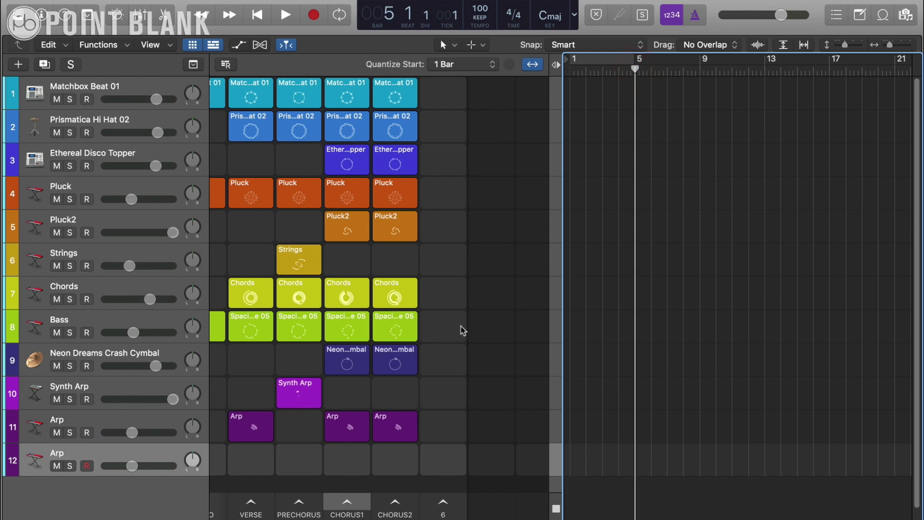
right_click(347, 503)
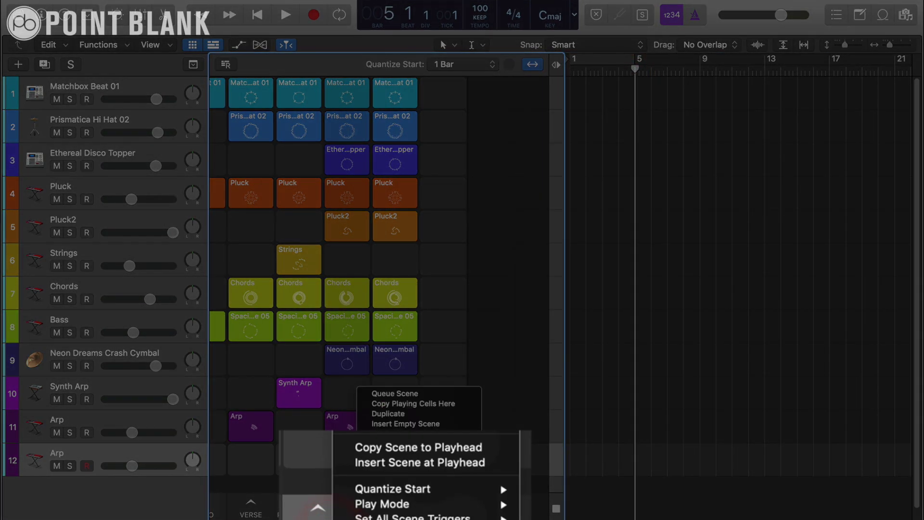
left_click(497, 443)
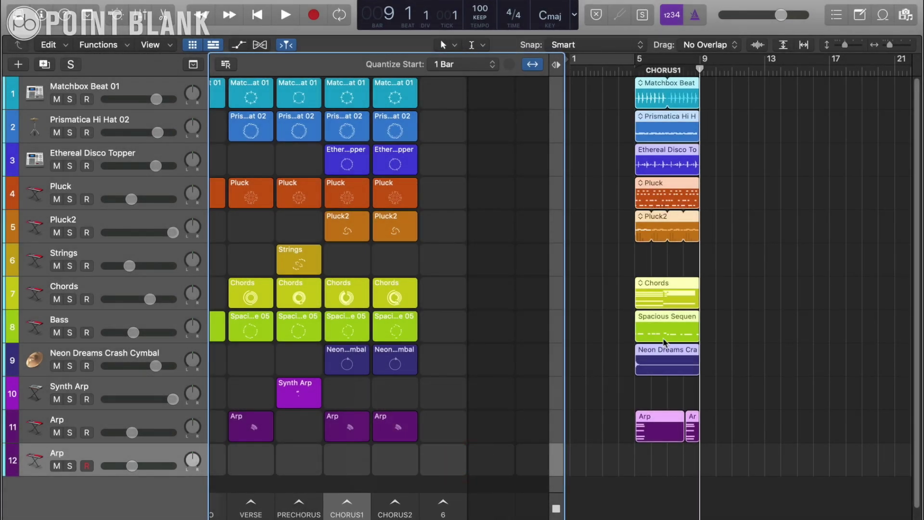
key("z")
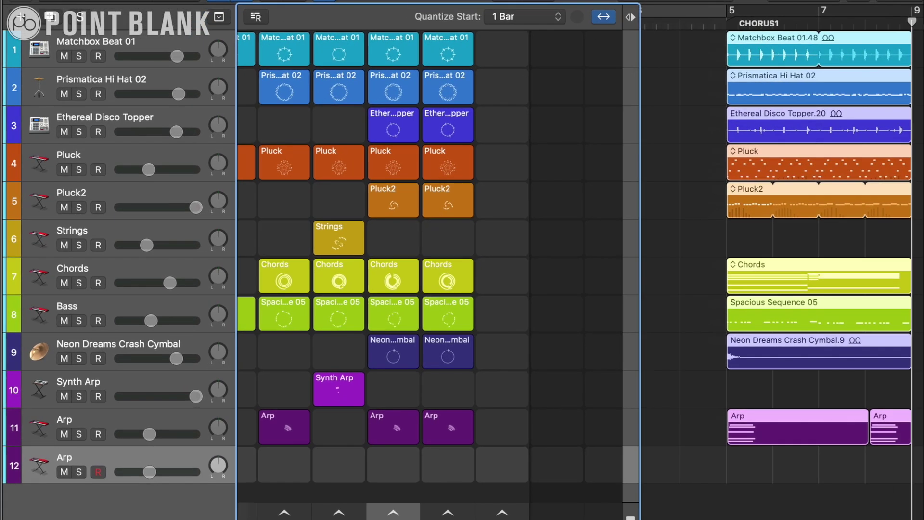
left_click(219, 17)
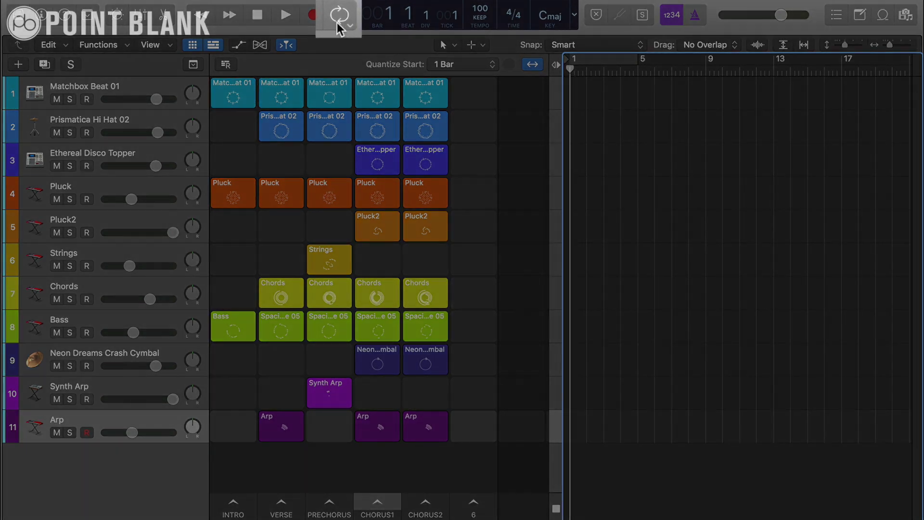
- With cycle mode off and performance recording enabled, move the playhead to bar 5 and start recording
left_click(334, 21)
left_click(333, 22)
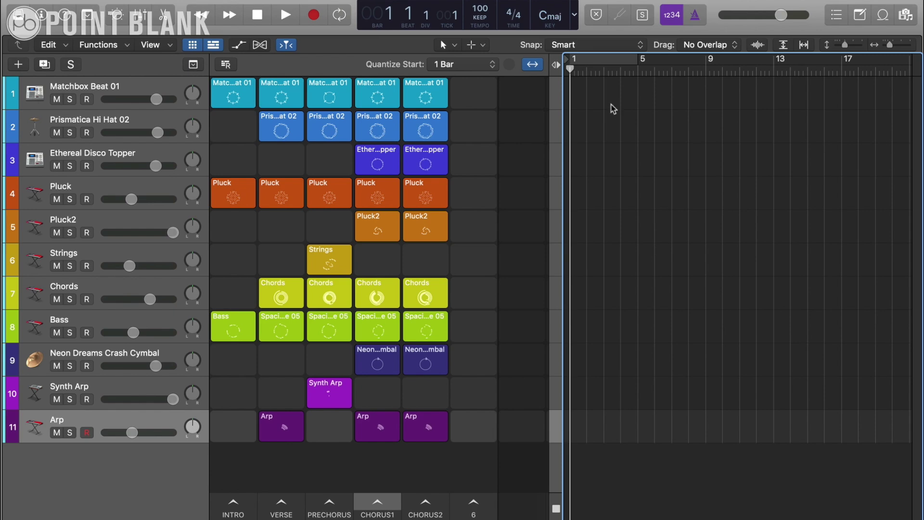
left_click(640, 72)
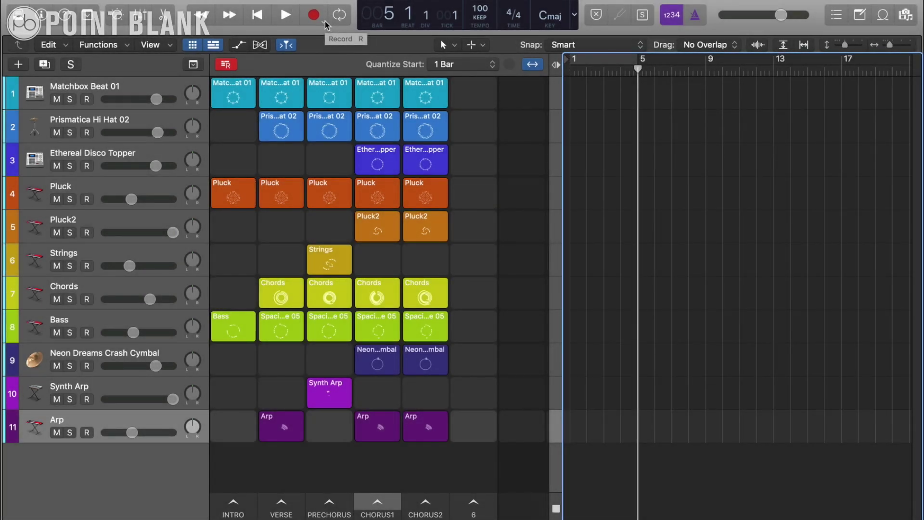
left_click(324, 22)
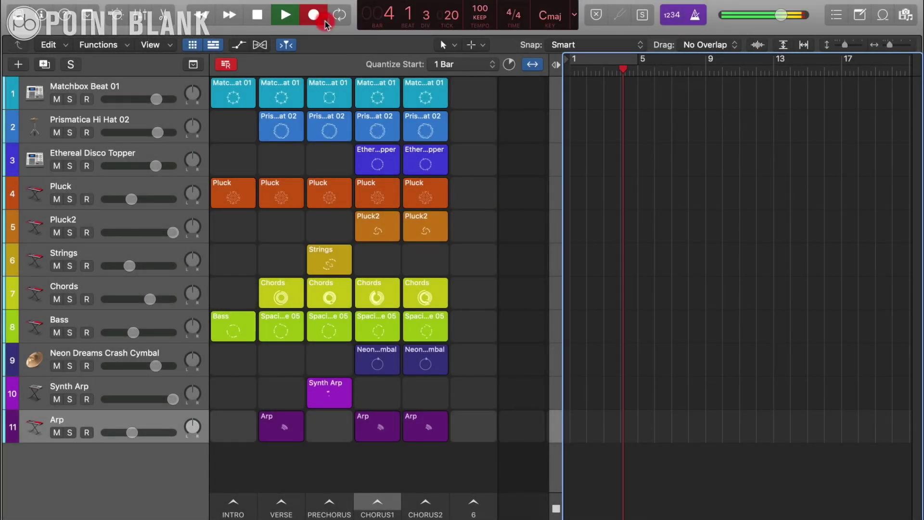
- Record the INTRO, VERSE and PRECHORUS scenes one after another into the Tracks area, and stop recording at about bar 16
left_click(231, 503)
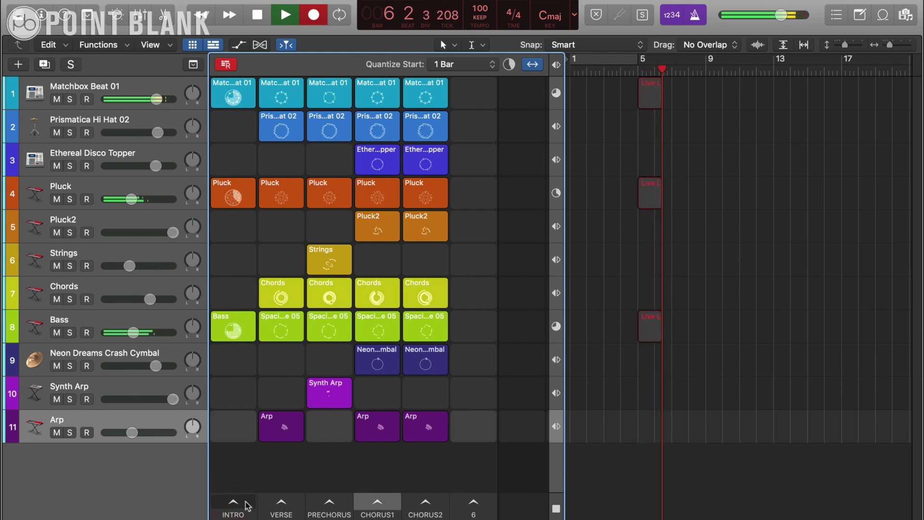
left_click(282, 501)
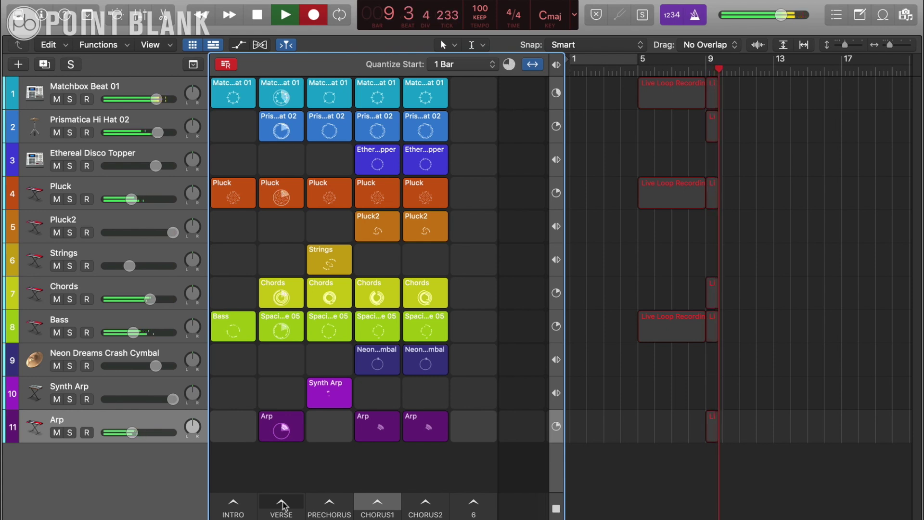
left_click(327, 505)
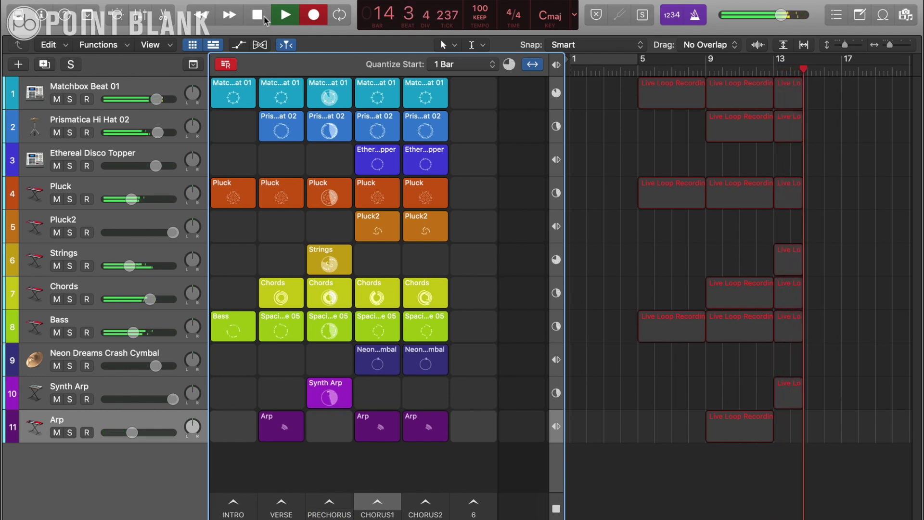
left_click(263, 15)
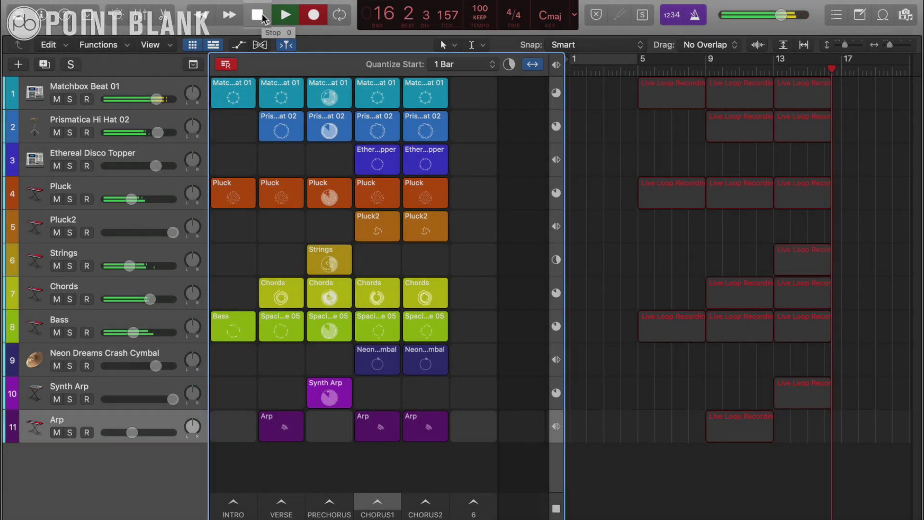
left_click(261, 14)
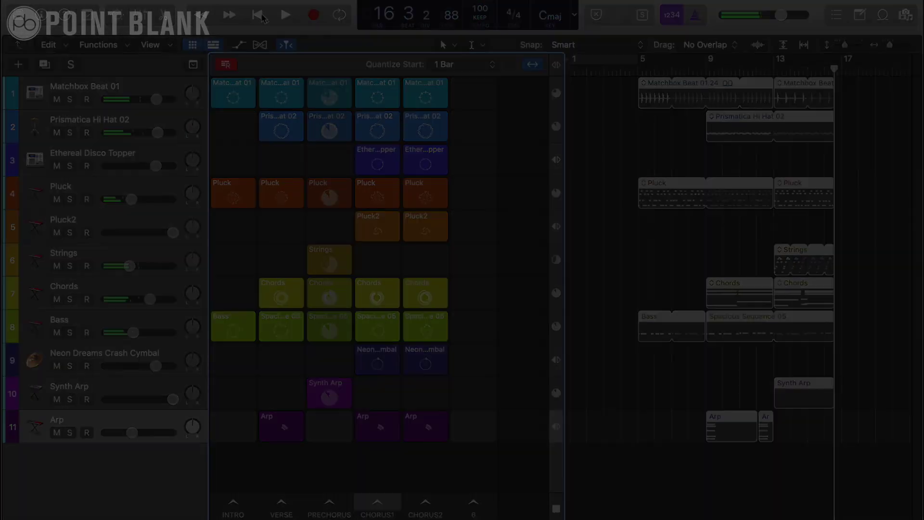